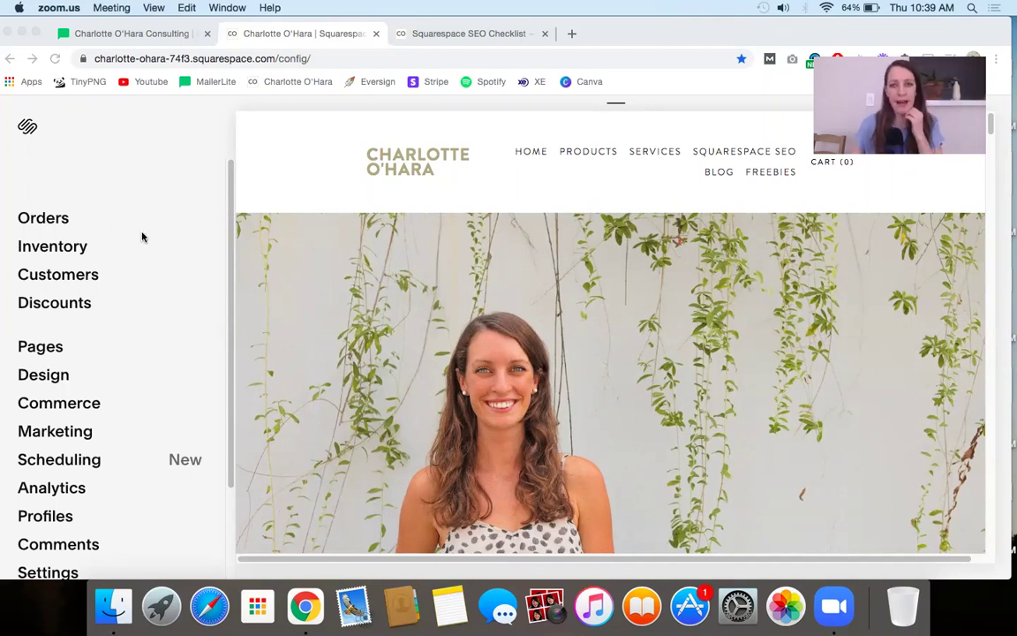
# Step: Open the site-wide Code Injection page under Settings > Advanced
pyautogui.scroll(-1, 136, 468)
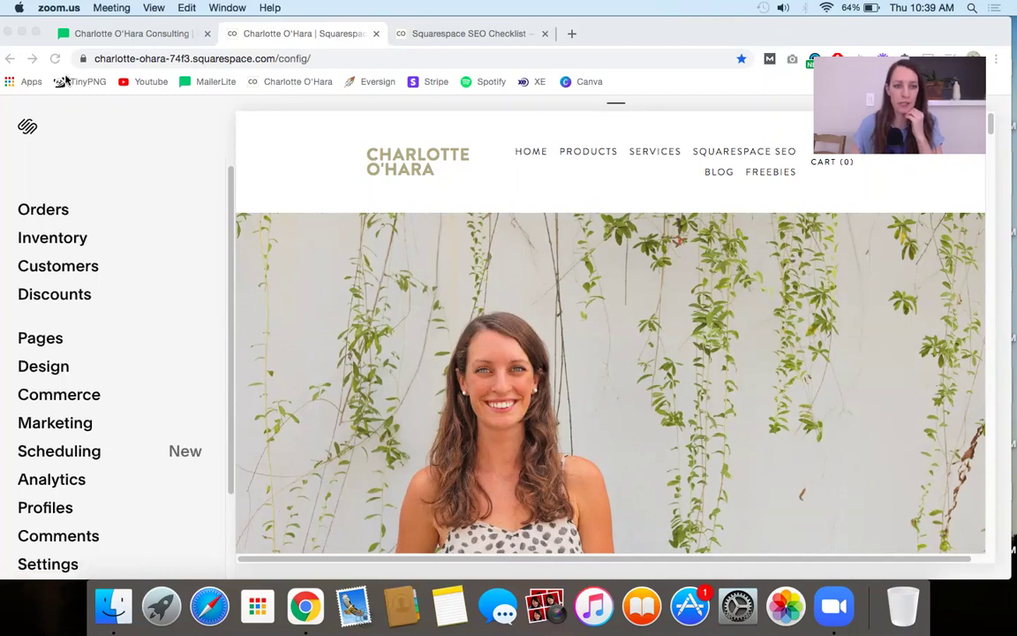
pyautogui.scroll(-5, 145, 379)
pyautogui.click(59, 459)
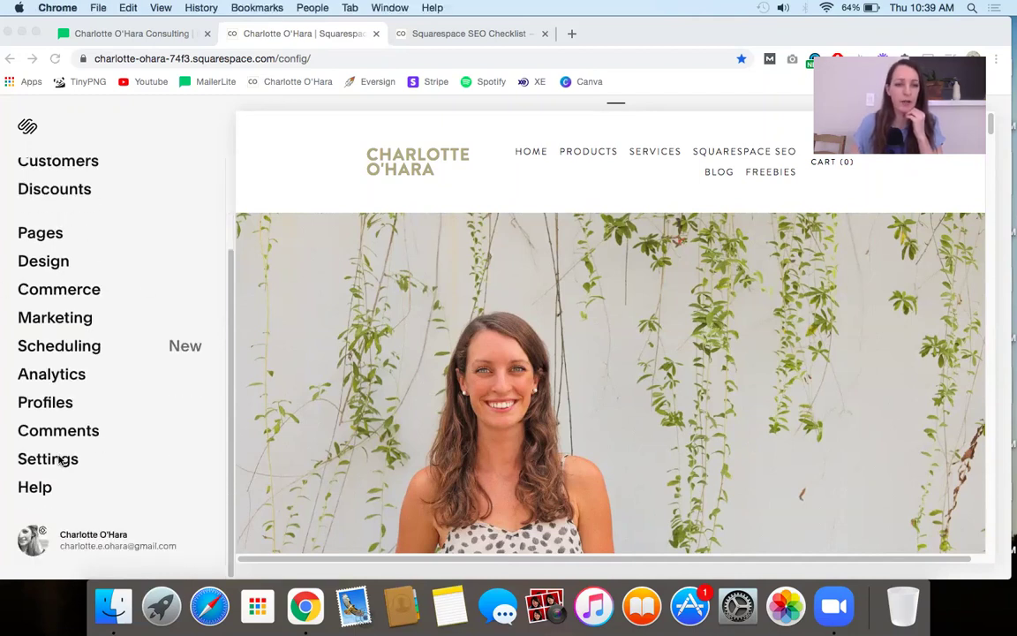
pyautogui.click(58, 468)
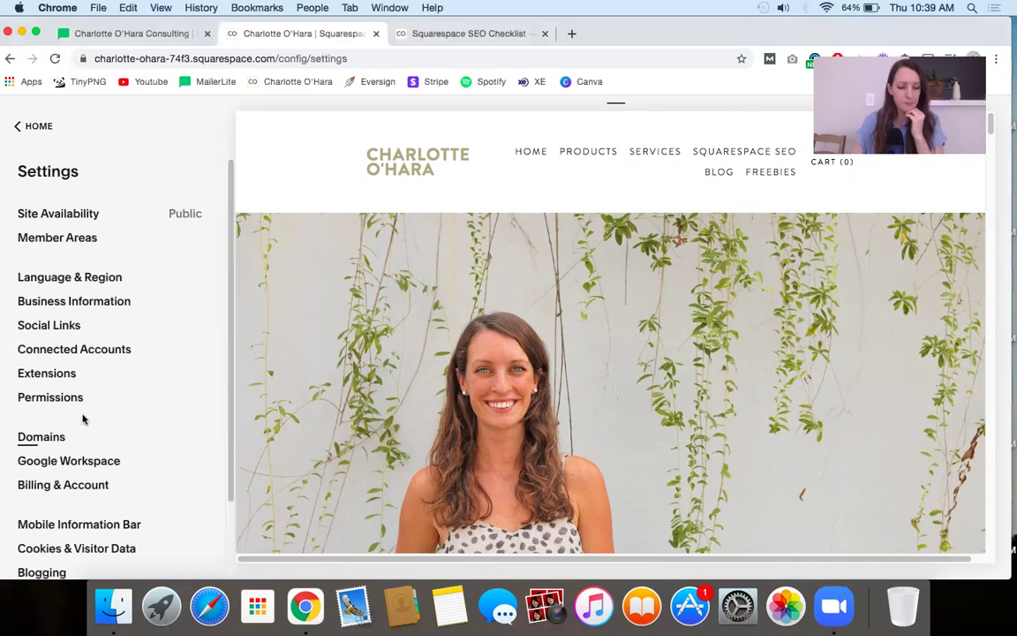
pyautogui.scroll(-1, 86, 389)
pyautogui.scroll(-3, 87, 389)
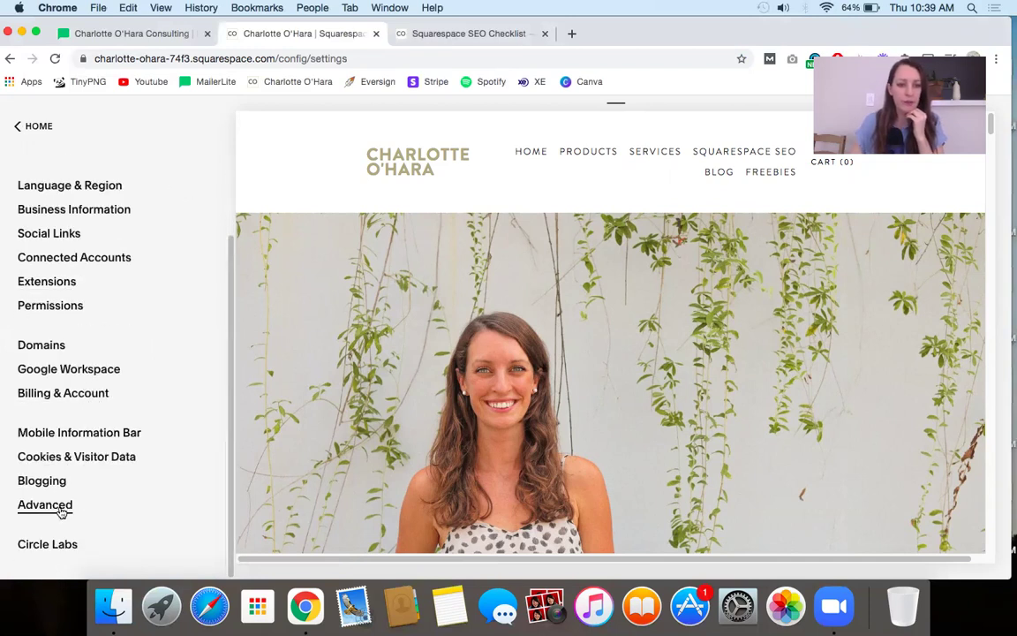
pyautogui.click(57, 511)
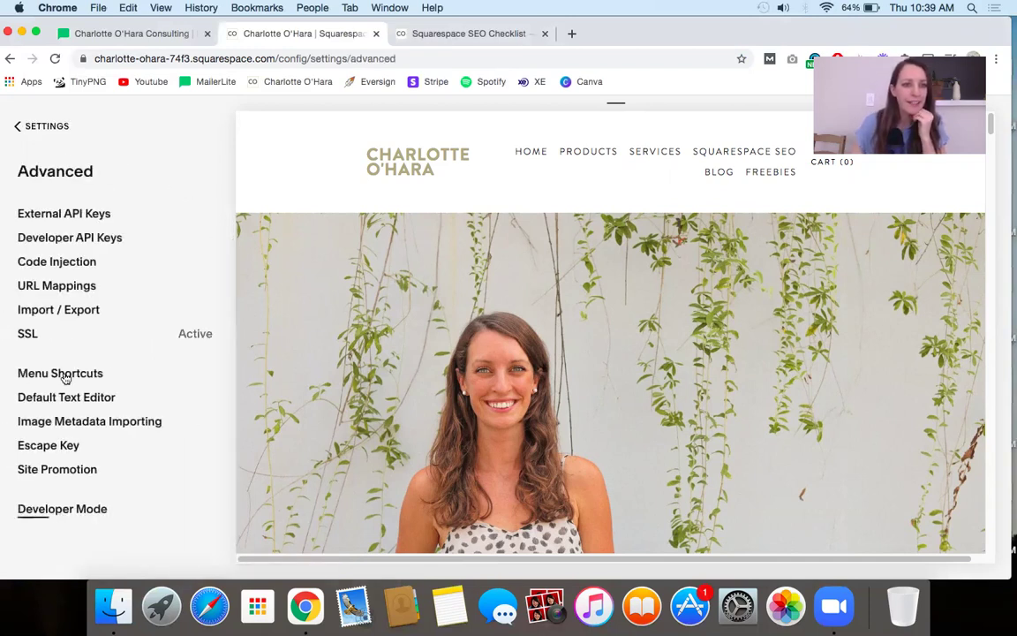
pyautogui.click(65, 265)
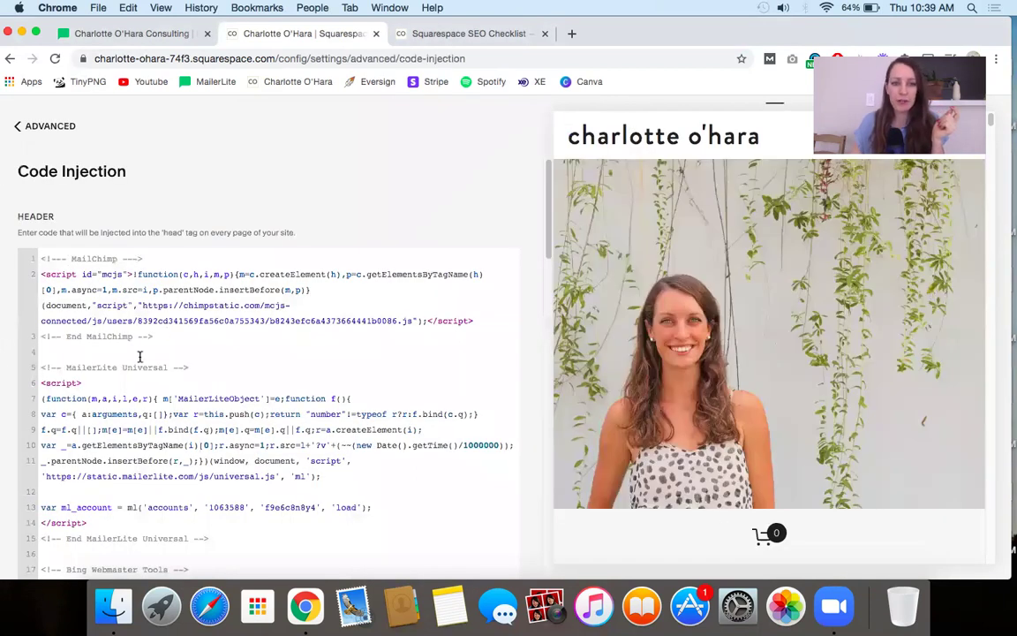
# Step: Check the Header code for the MailerLite Universal script alongside MailChimp and Bing code
pyautogui.scroll(-2, 139, 356)
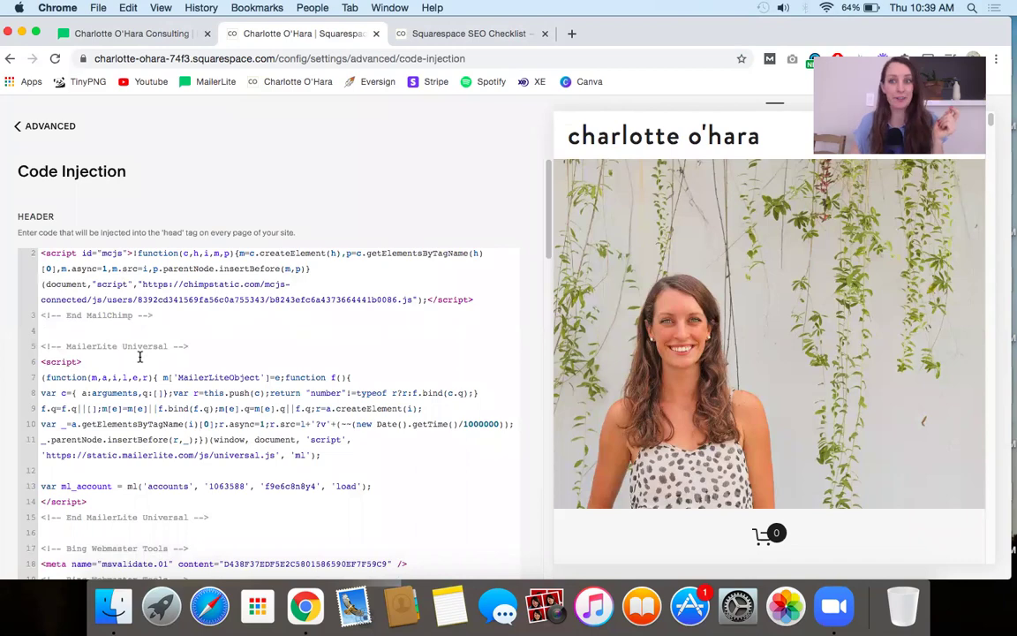
pyautogui.scroll(-8, 140, 356)
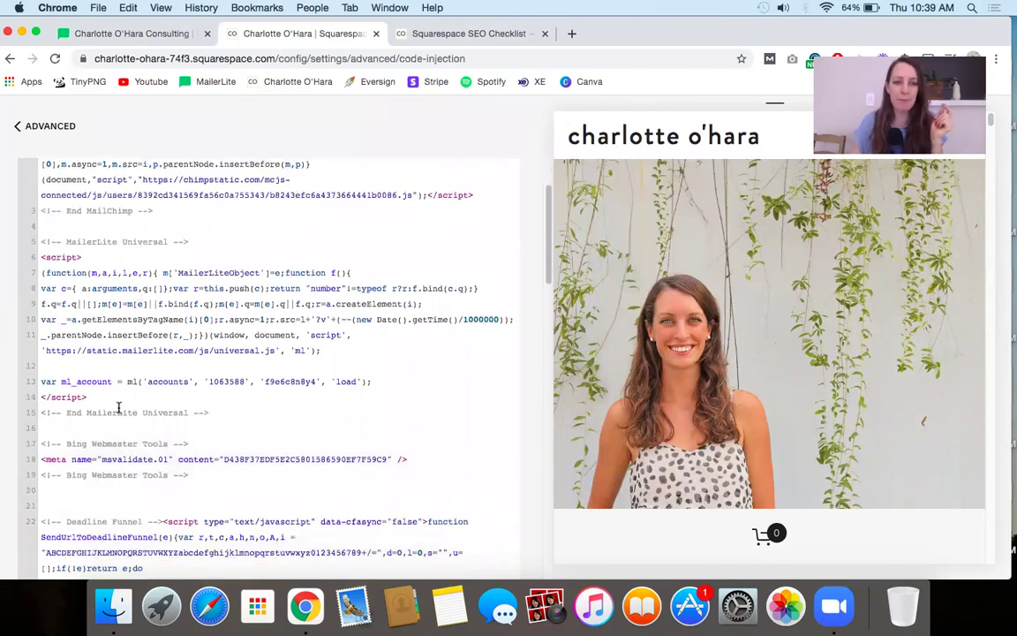
pyautogui.scroll(-3, 117, 406)
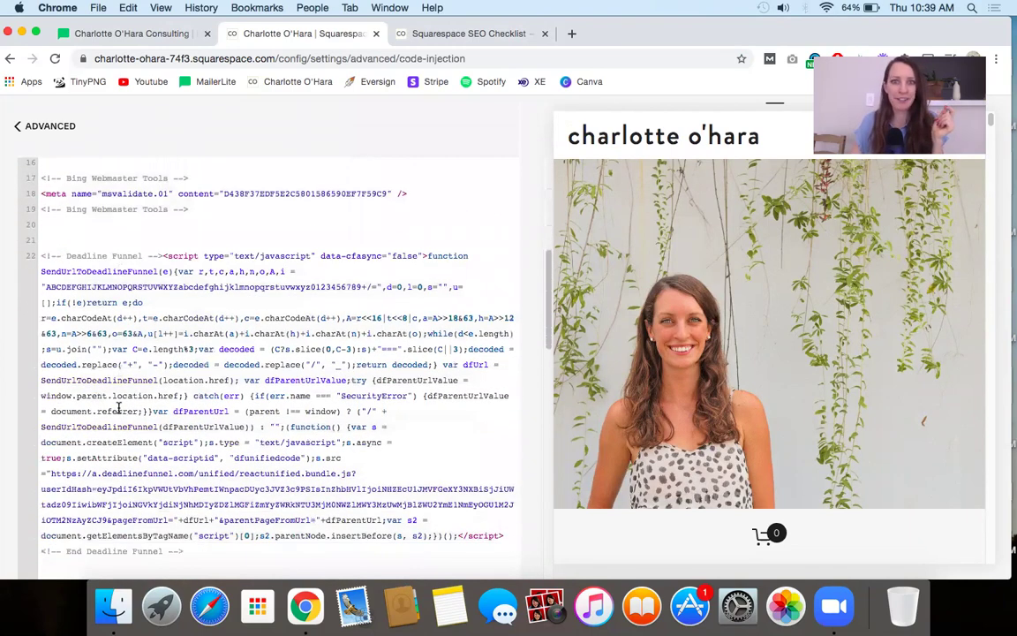
pyautogui.scroll(-5, 117, 406)
pyautogui.scroll(15, 117, 407)
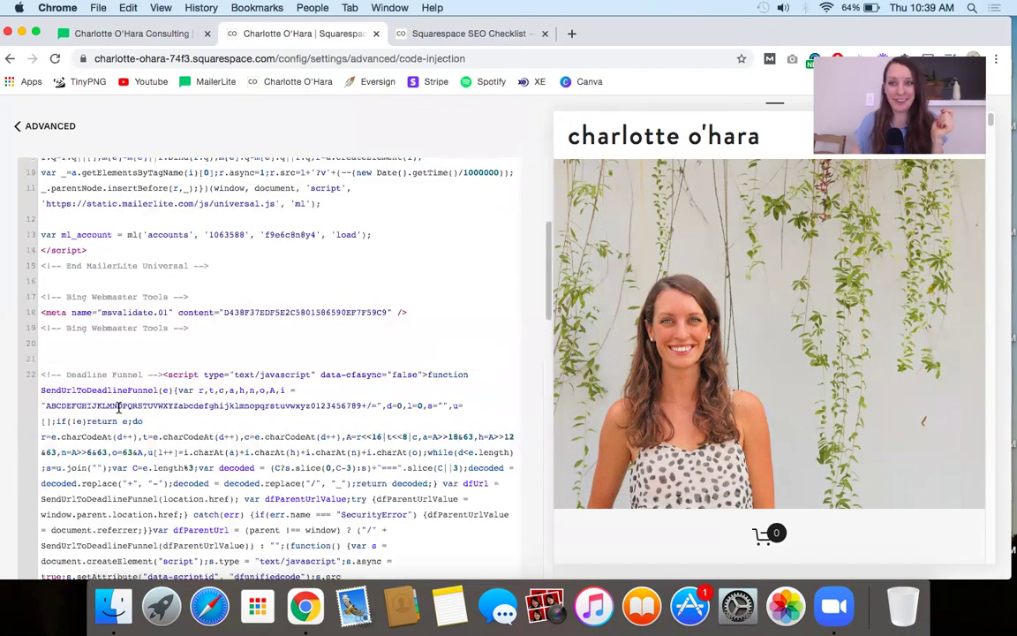
pyautogui.scroll(1, 118, 407)
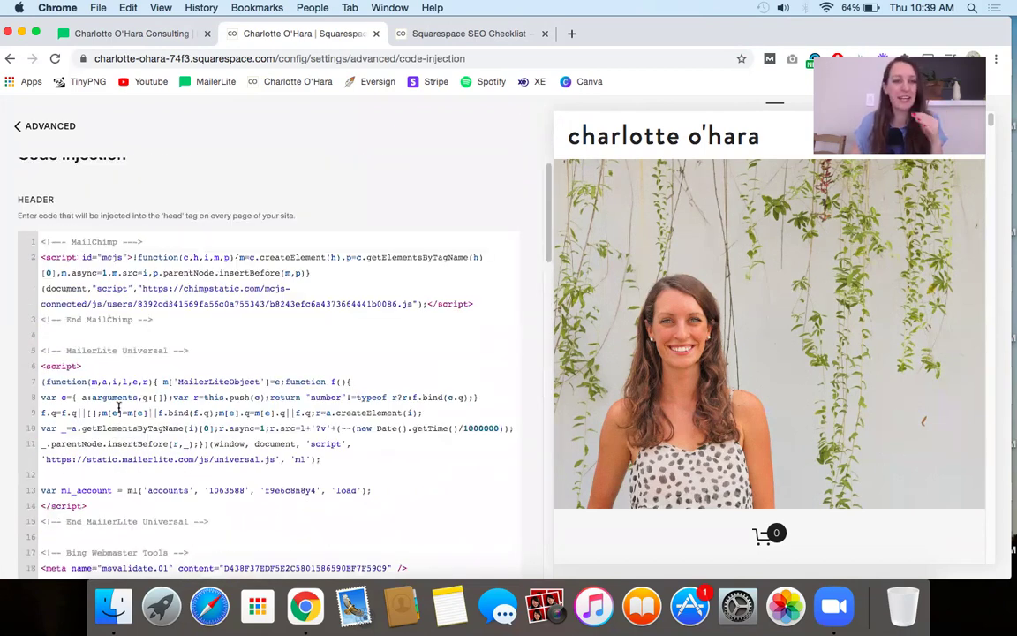
pyautogui.scroll(1, 93, 307)
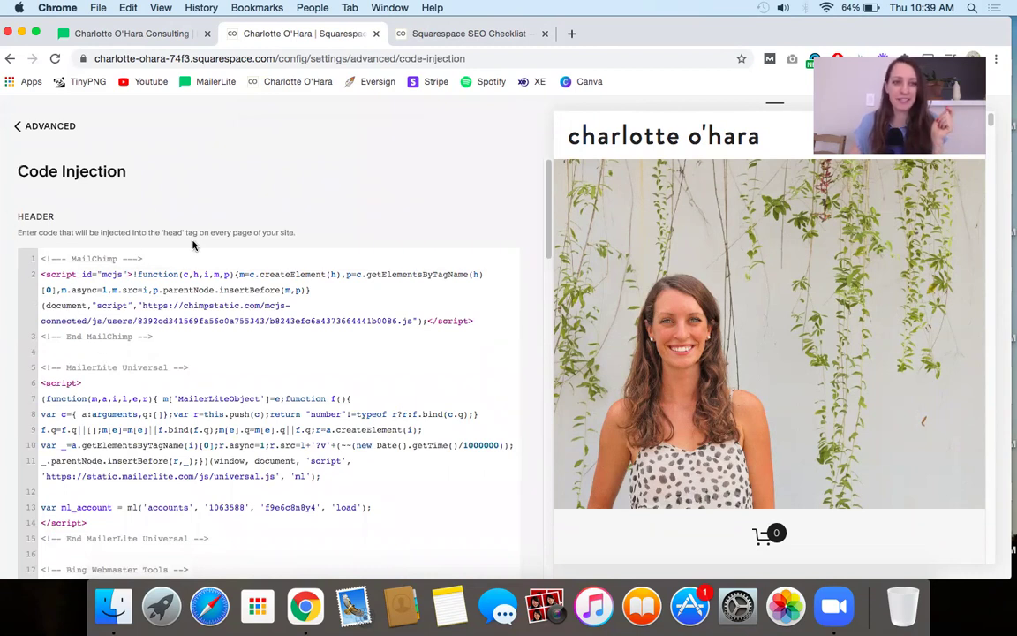
# Step: Open the General page settings of the DEMO PAGE listed under Not Linked
pyautogui.click(31, 126)
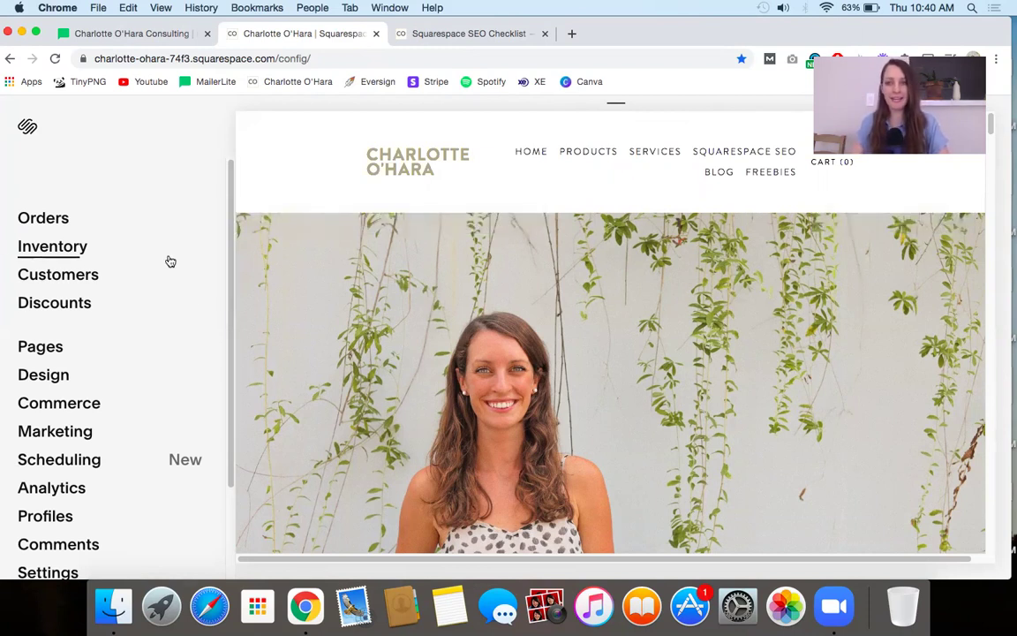
pyautogui.click(44, 350)
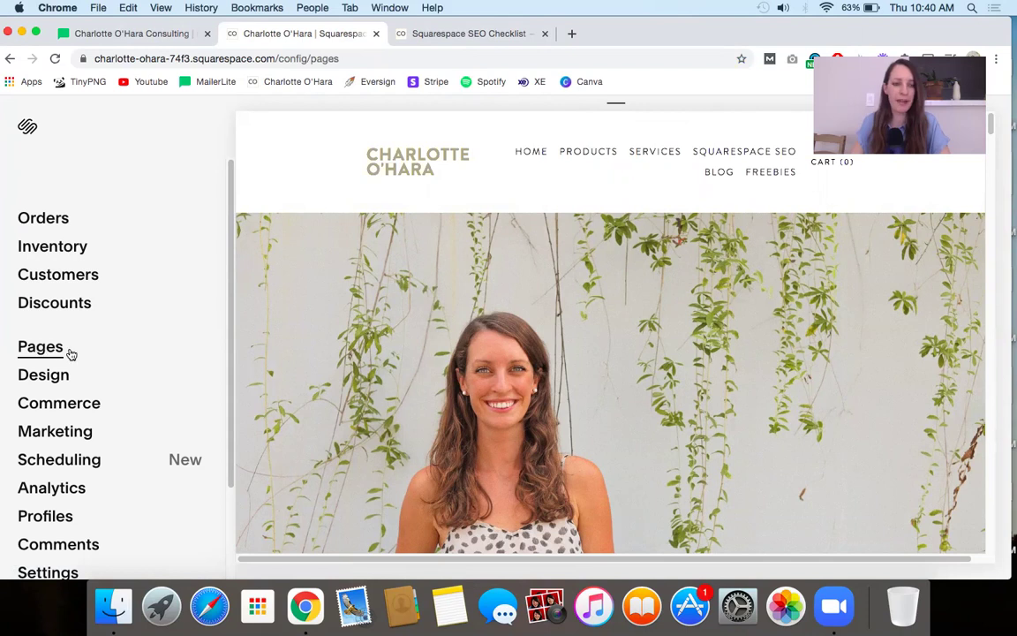
pyautogui.scroll(-5, 104, 354)
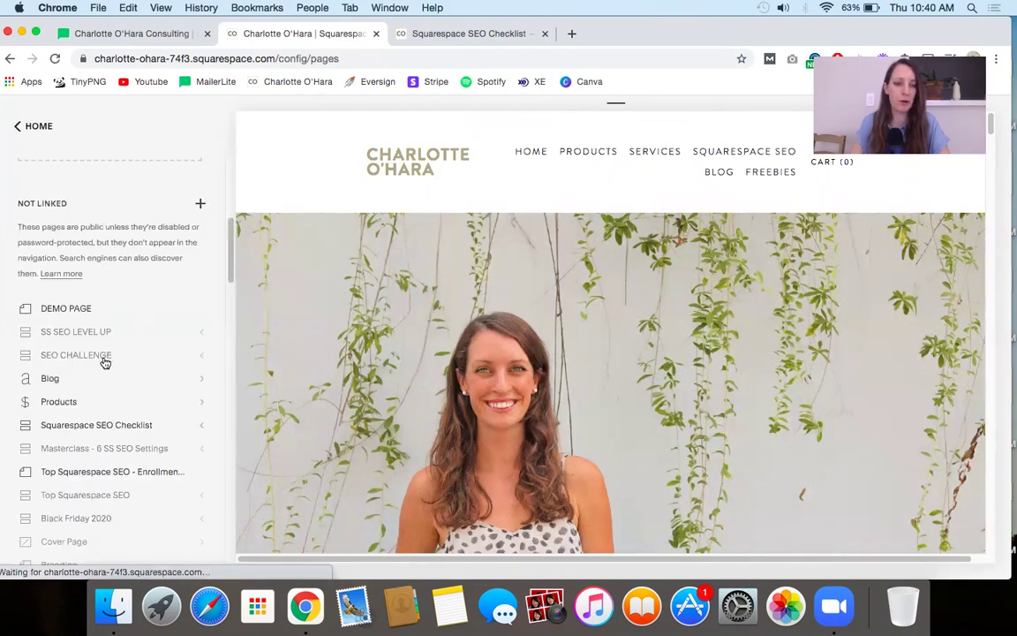
pyautogui.click(68, 308)
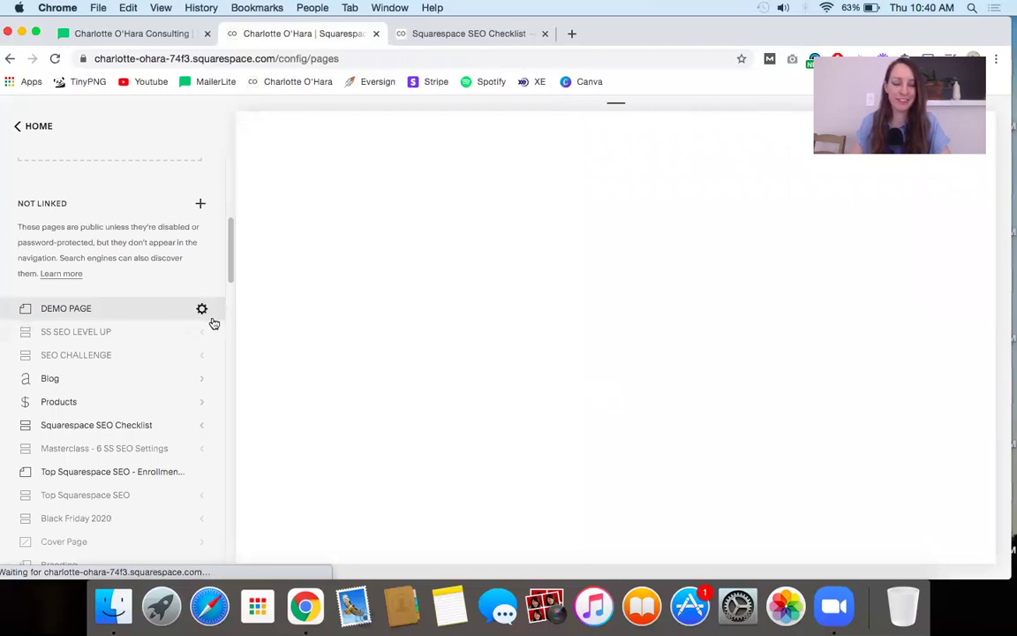
pyautogui.moveTo(171, 314)
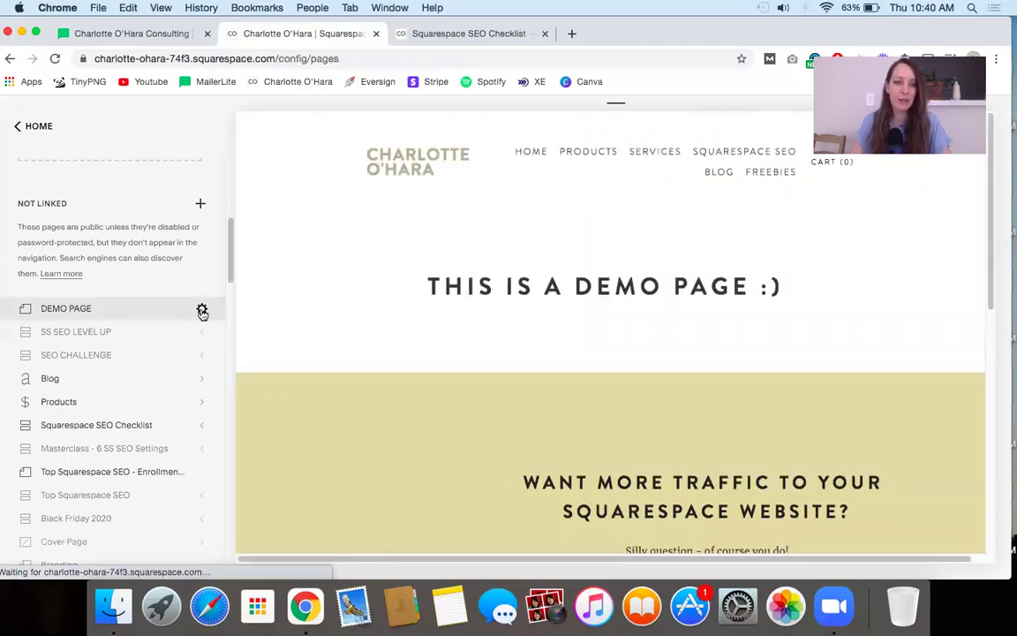
pyautogui.click(202, 311)
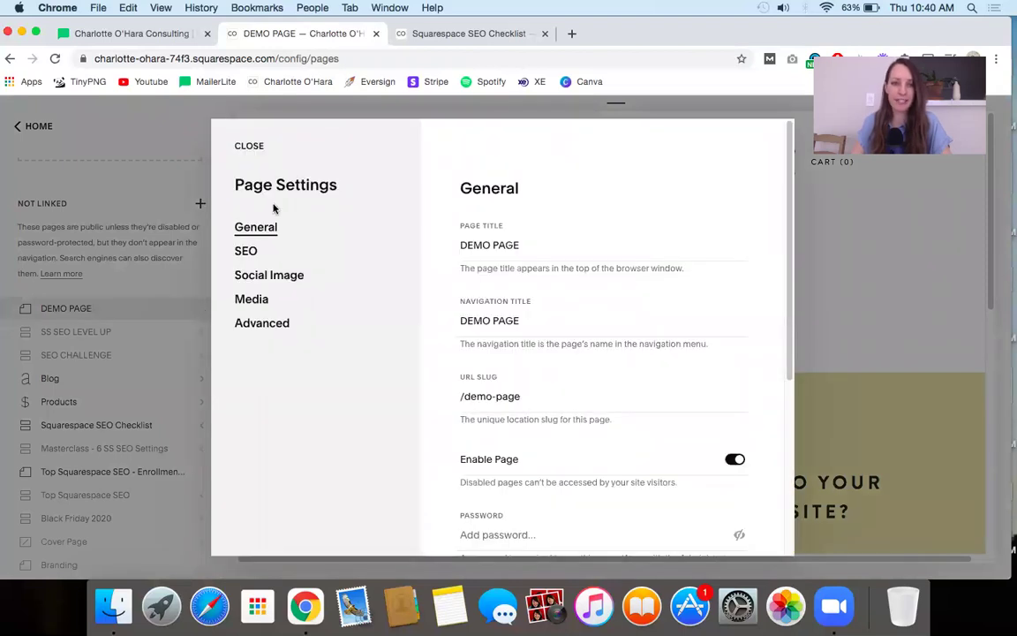
# Step: Check the DEMO PAGE's empty Advanced header code, then close its settings dialog
pyautogui.click(264, 324)
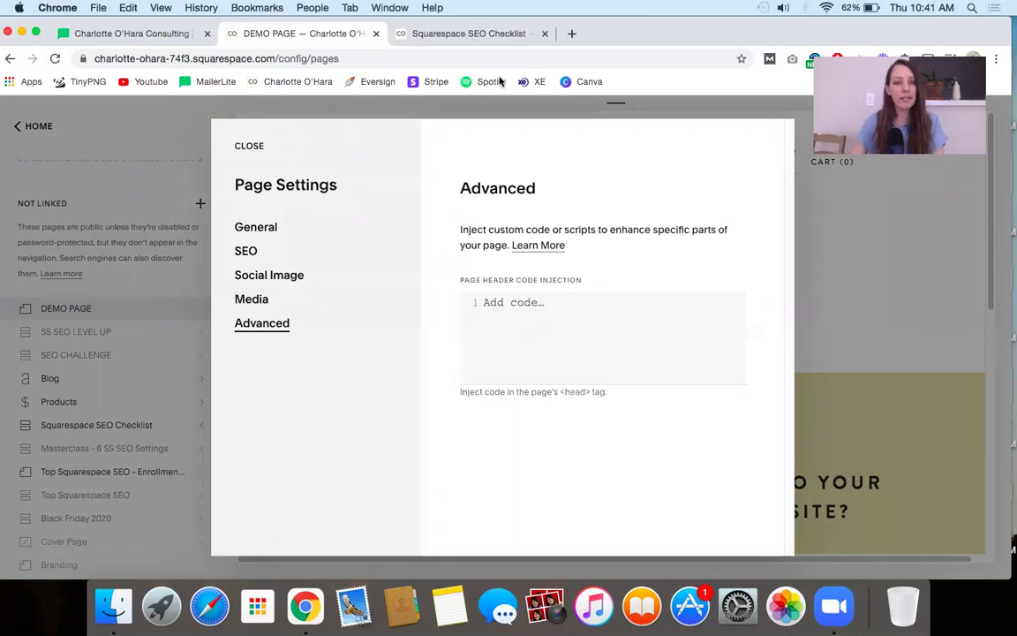
pyautogui.click(248, 145)
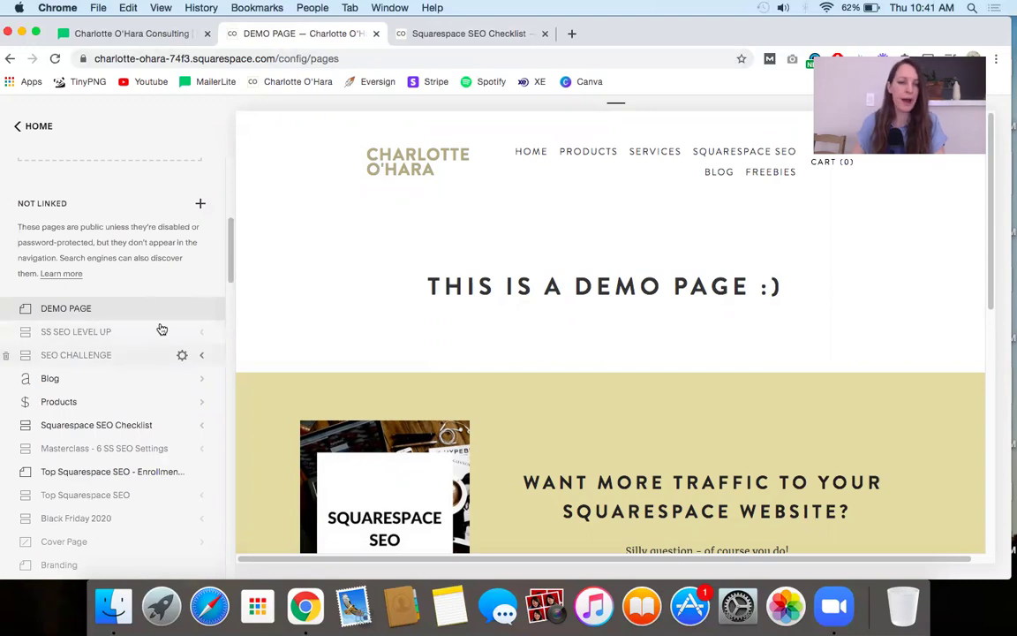
pyautogui.scroll(5, 144, 305)
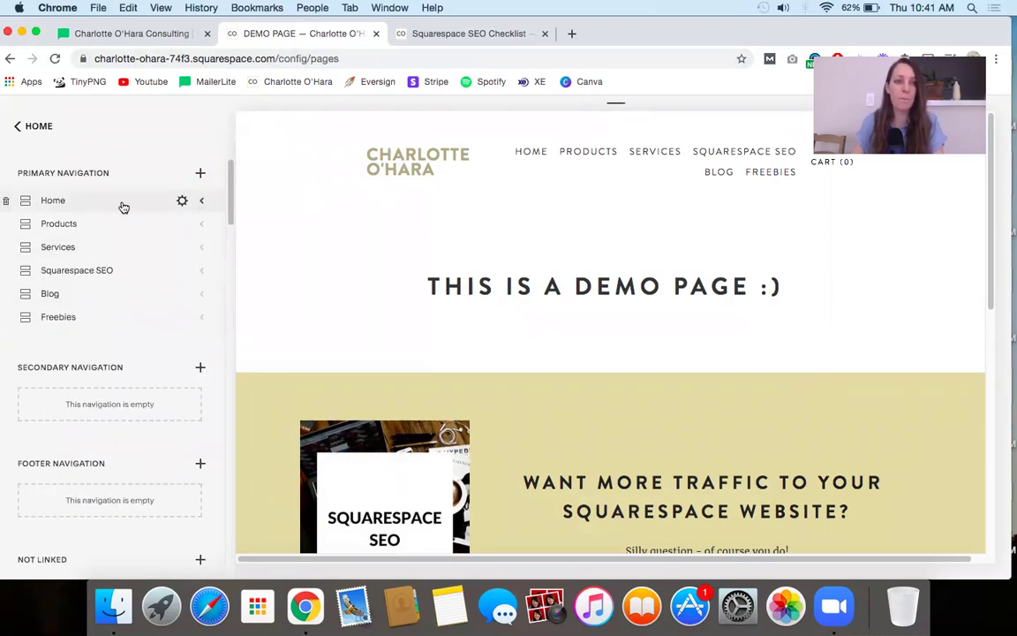
pyautogui.click(200, 202)
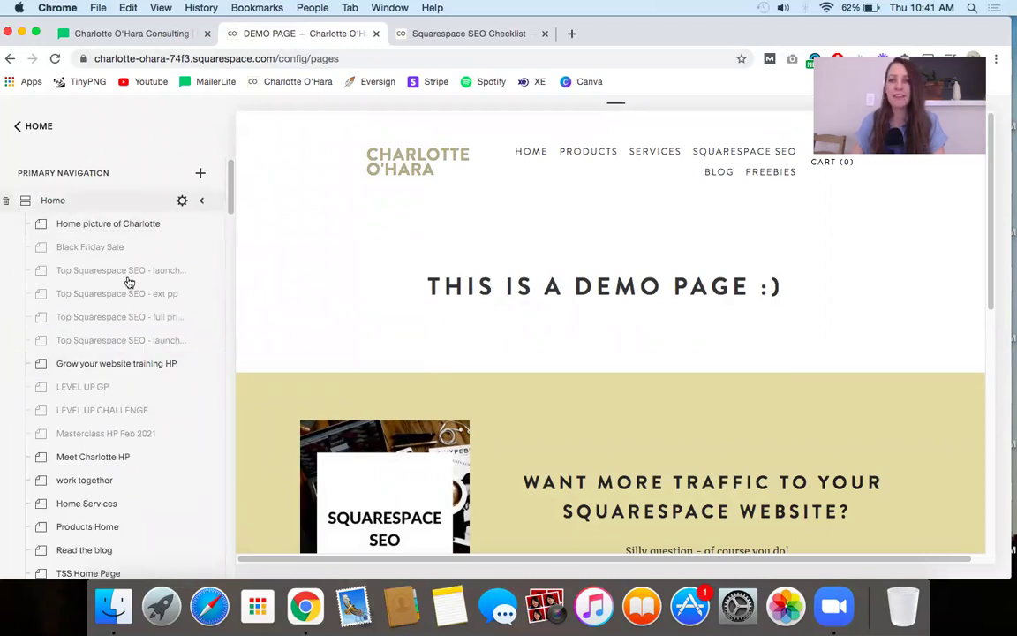
pyautogui.click(201, 201)
pyautogui.scroll(-7, 84, 299)
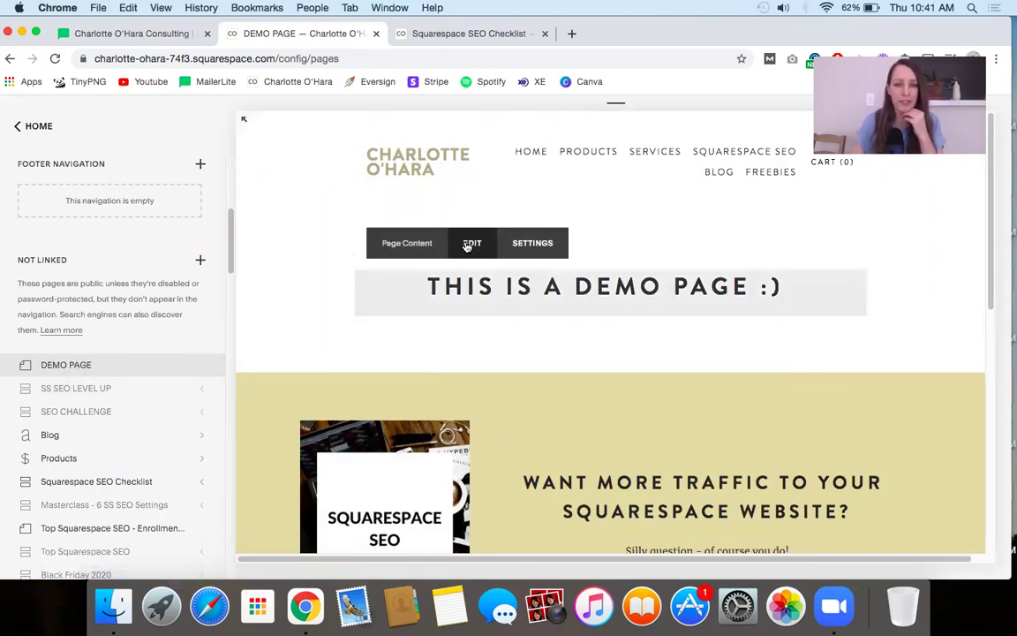
# Step: Insert a Code block below the demo page heading and bring up MailerLite's HTML embed code
pyautogui.click(470, 244)
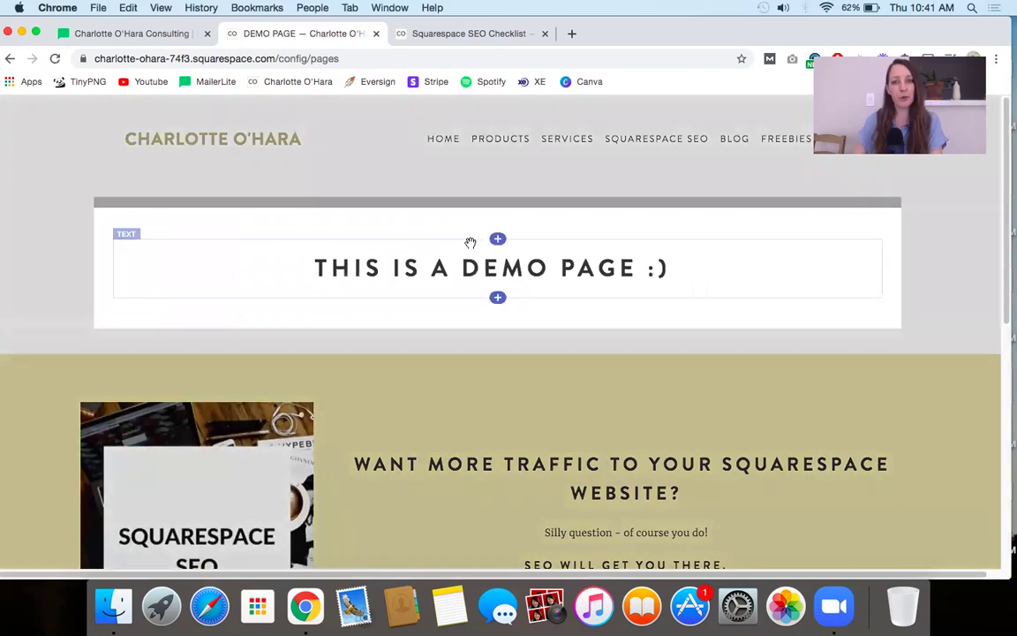
pyautogui.moveTo(499, 301)
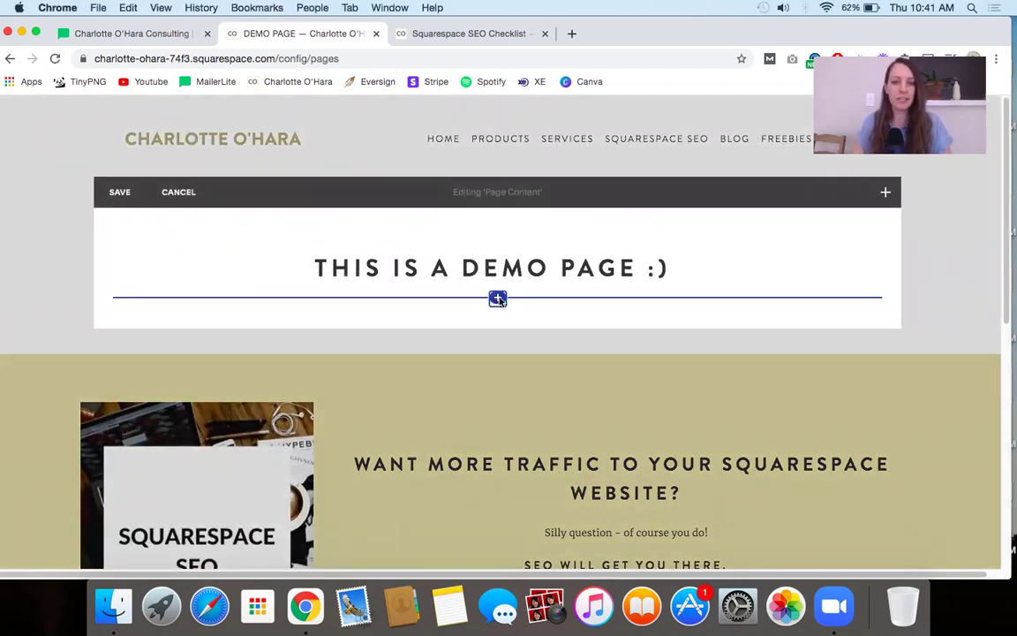
pyautogui.click(498, 299)
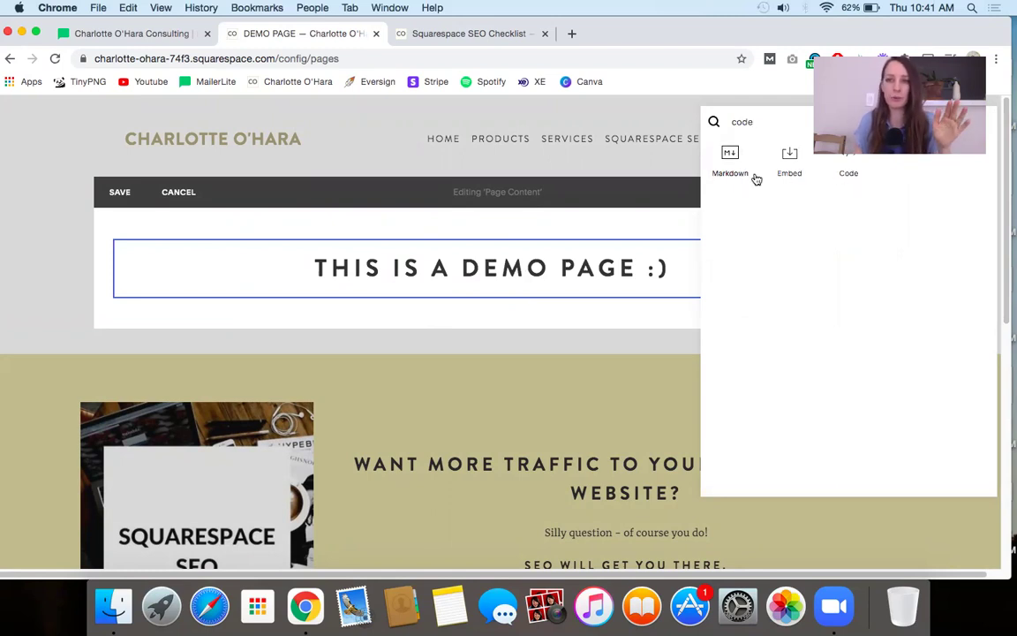
pyautogui.click(848, 173)
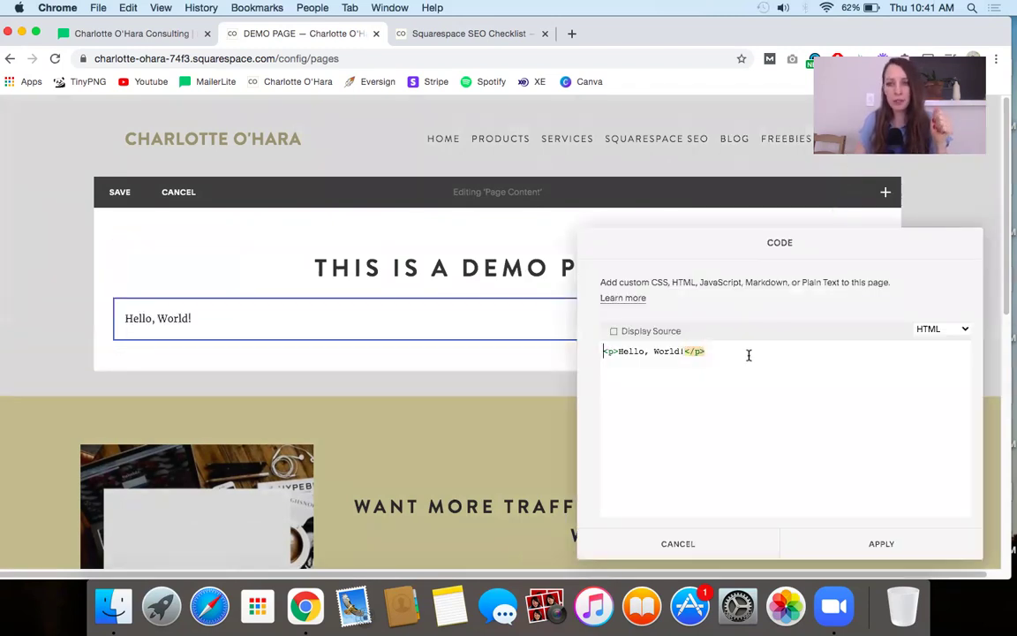
pyautogui.click(105, 34)
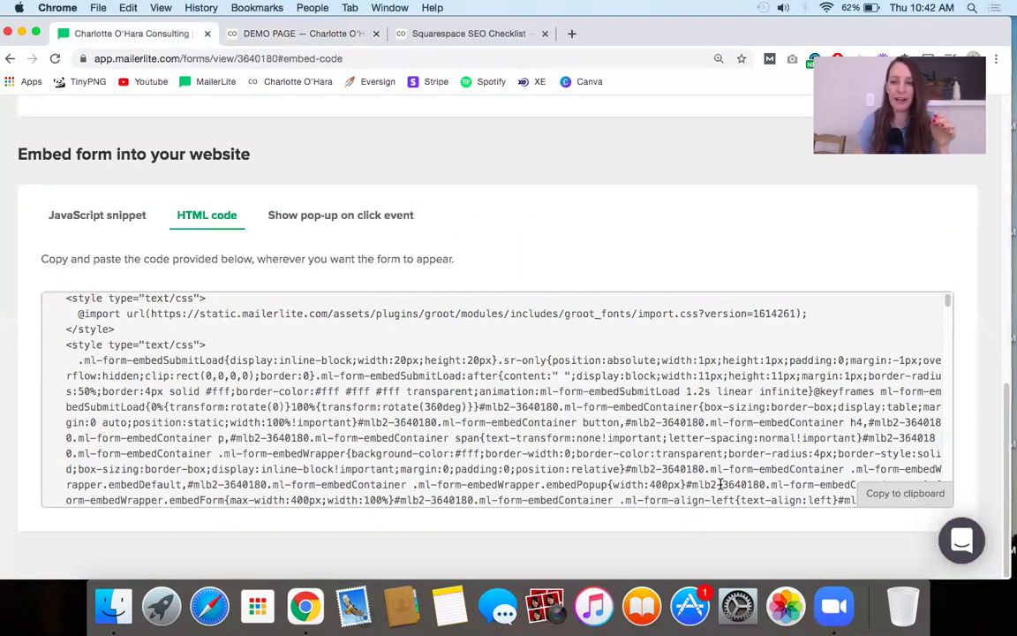
# Step: Replace the Code block's 'Hello, World!' placeholder with the copied MailerLite embed code and apply it
pyautogui.click(903, 497)
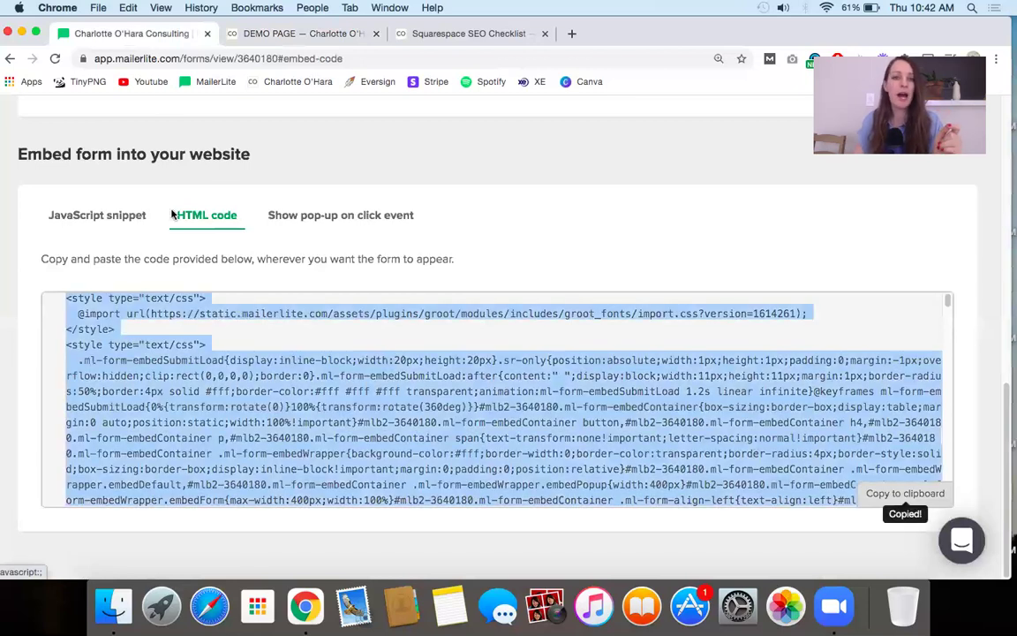
pyautogui.click(316, 39)
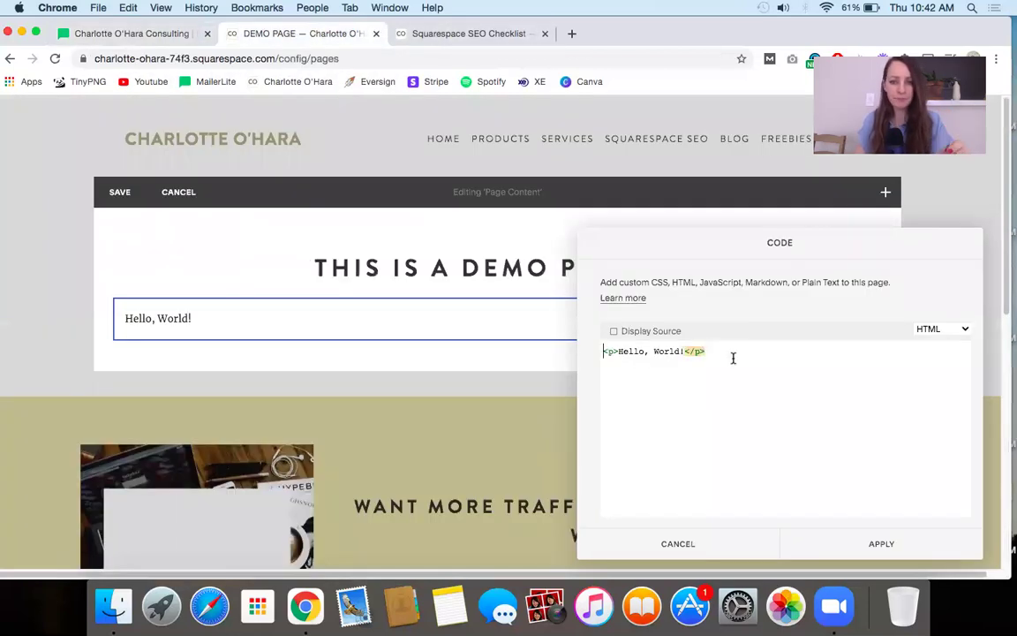
pyautogui.press('super+a')
pyautogui.press('super+v')
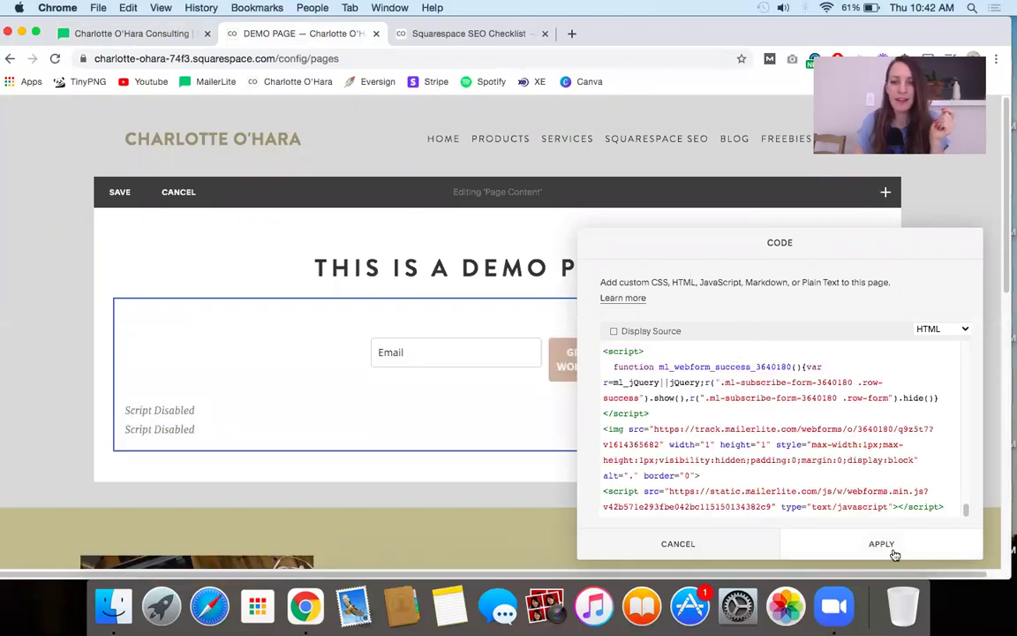
pyautogui.click(892, 549)
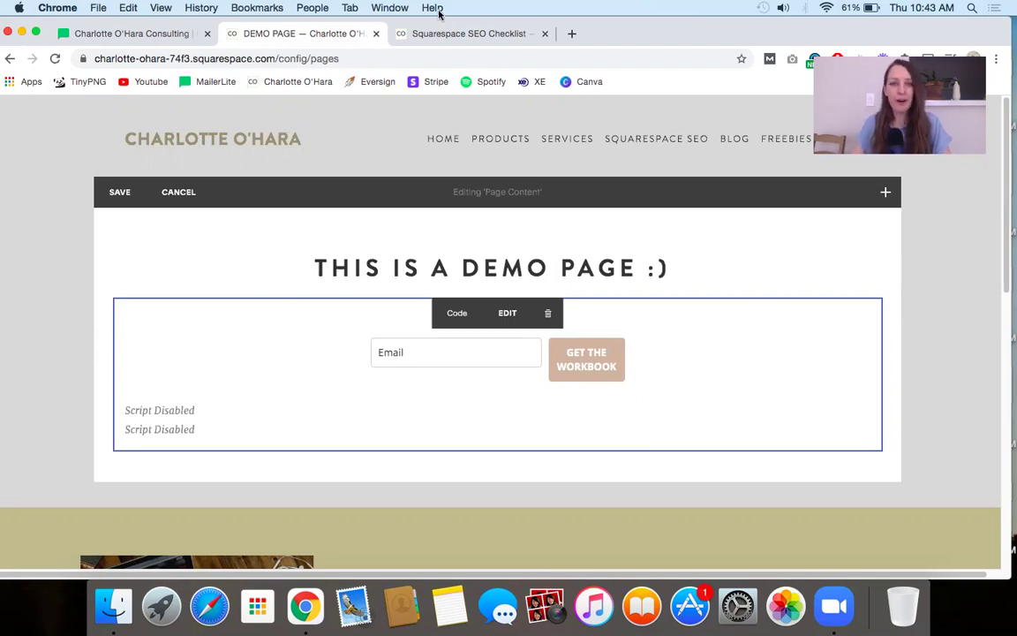
# Step: Scroll through the live Squarespace SEO Checklist page's Name and Email signup form
pyautogui.click(486, 34)
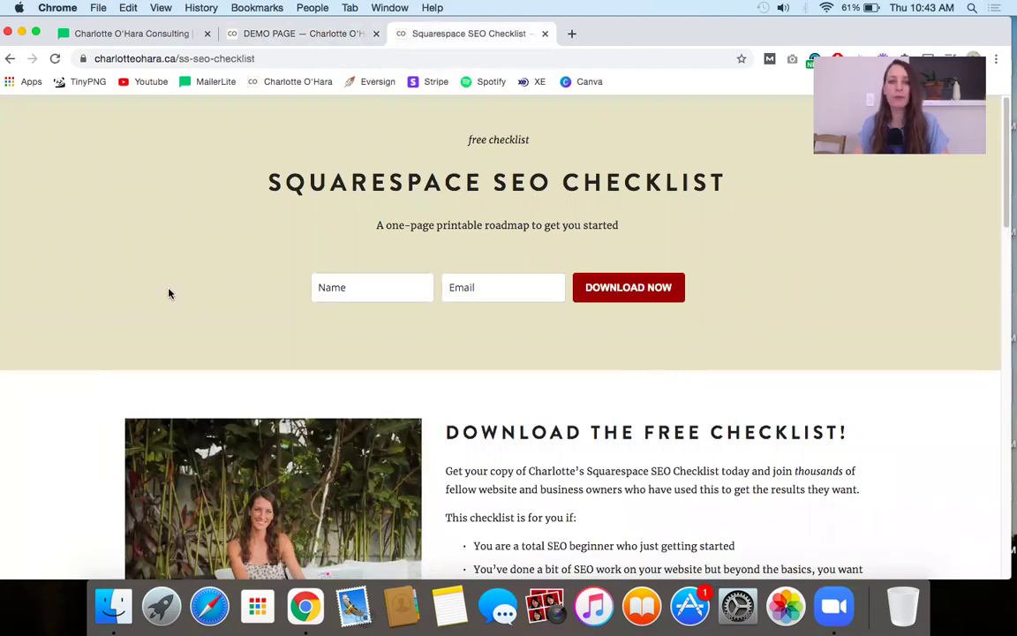
pyautogui.scroll(-5, 111, 356)
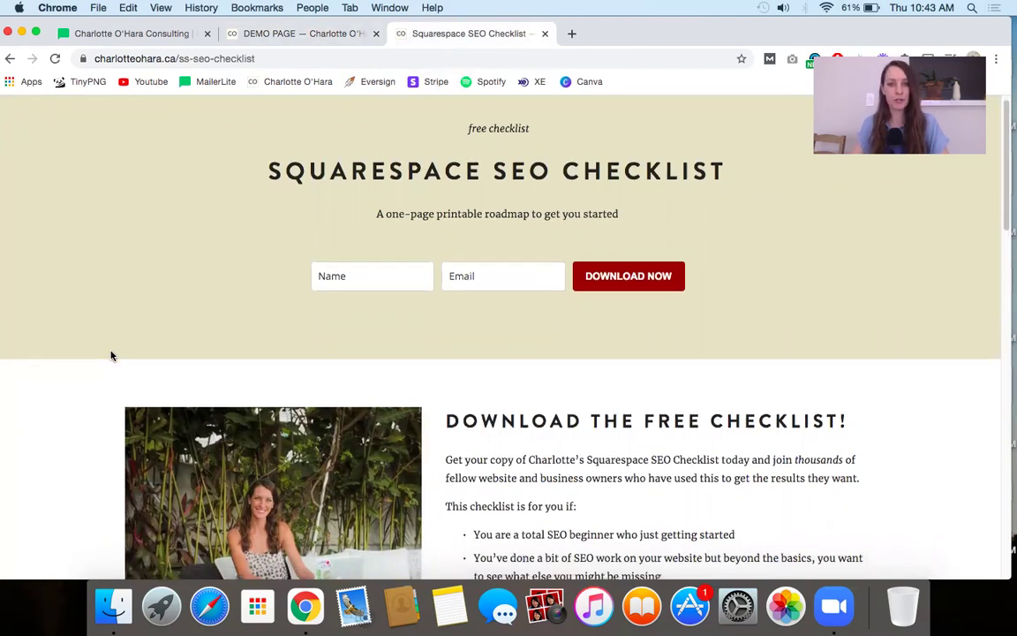
pyautogui.scroll(-3, 111, 356)
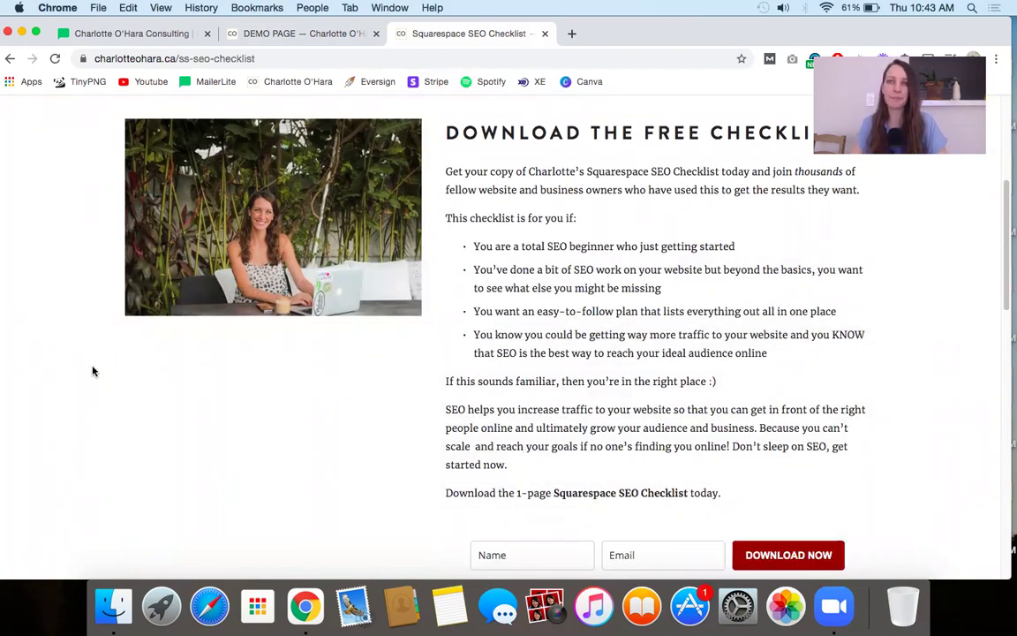
pyautogui.scroll(7, 92, 372)
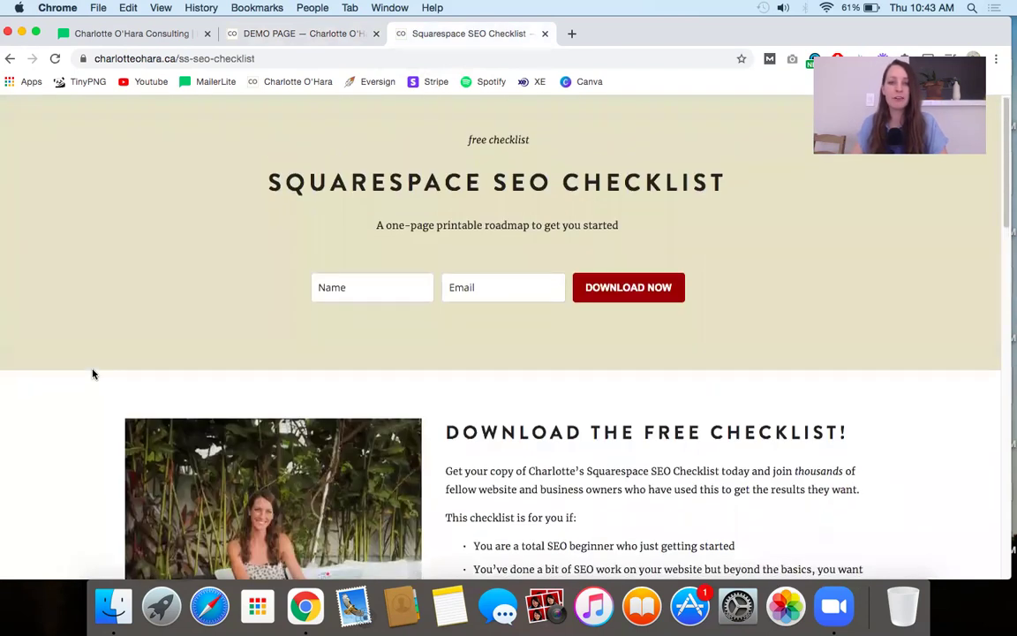